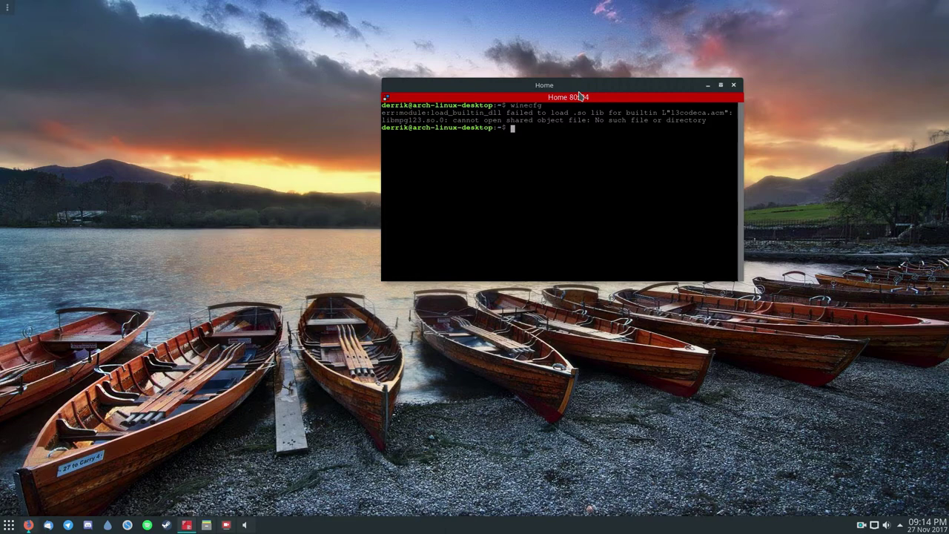
- Minimise Konsole and bring Dolphin's home folder, showing SteamSetup.exe, to the front and higher up
left_click(708, 85)
left_click(206, 524)
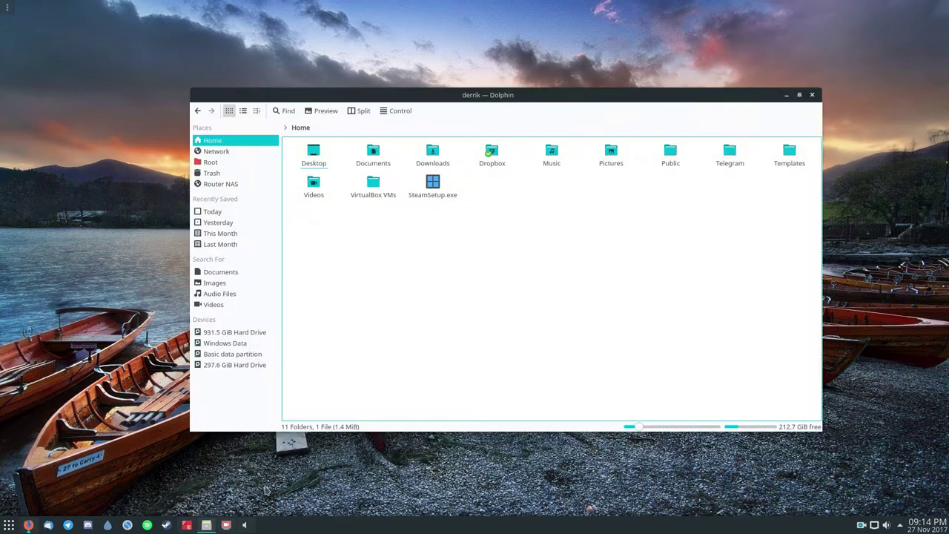
left_click_drag(586, 240, 421, 191)
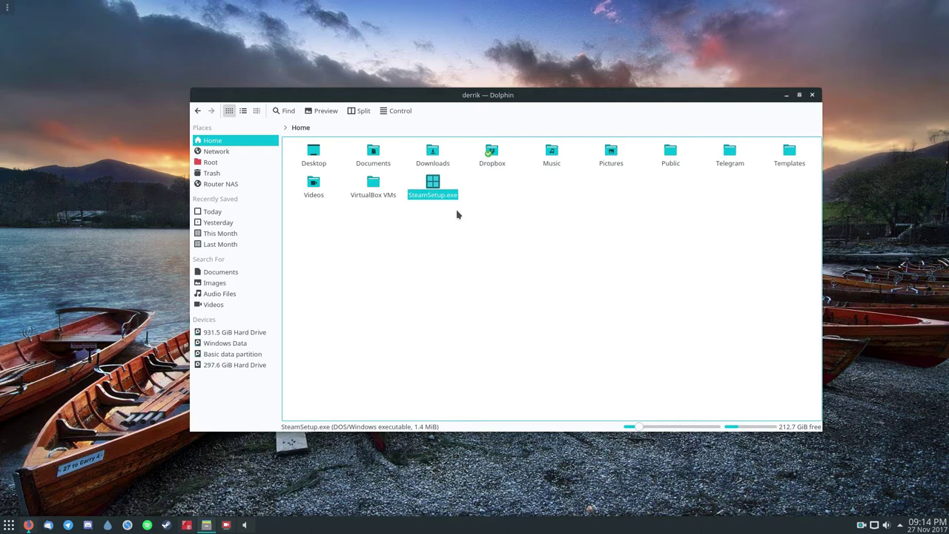
left_click(486, 203)
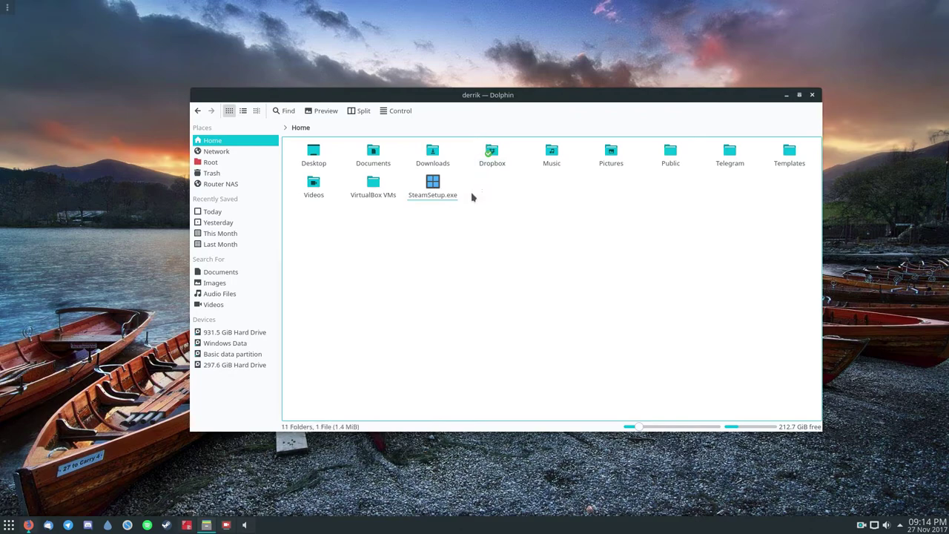
left_click_drag(496, 89, 435, 34)
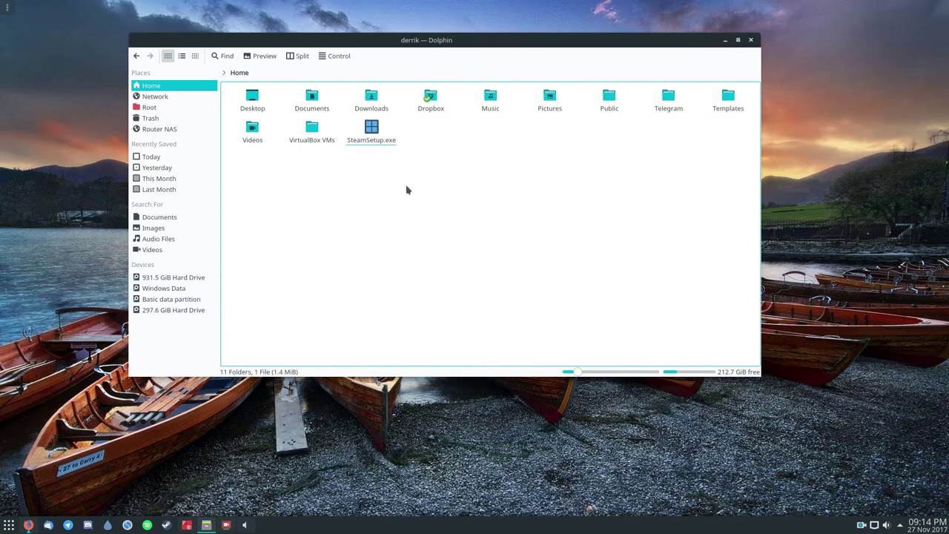
- Run SteamSetup.exe with the Wine Windows Program Loader and move the installer into view
right_click(376, 143)
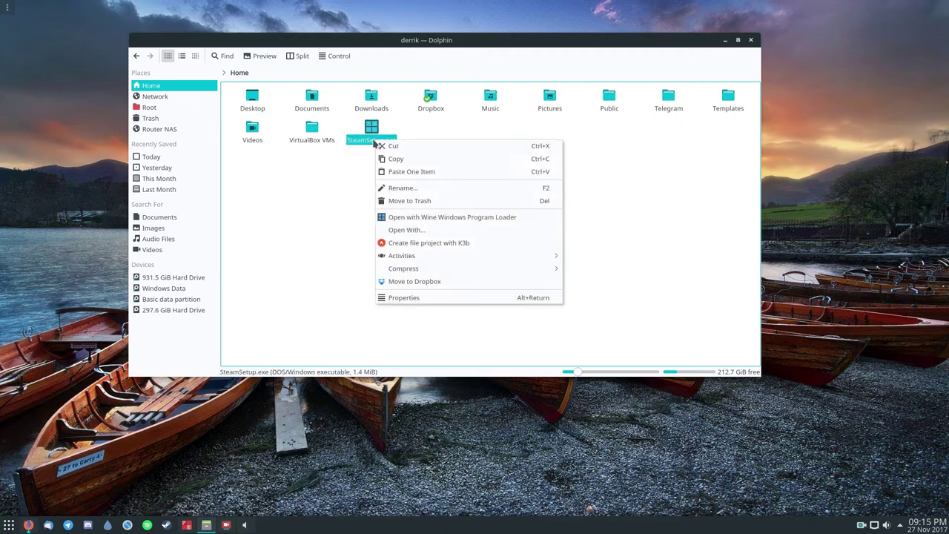
left_click(539, 217)
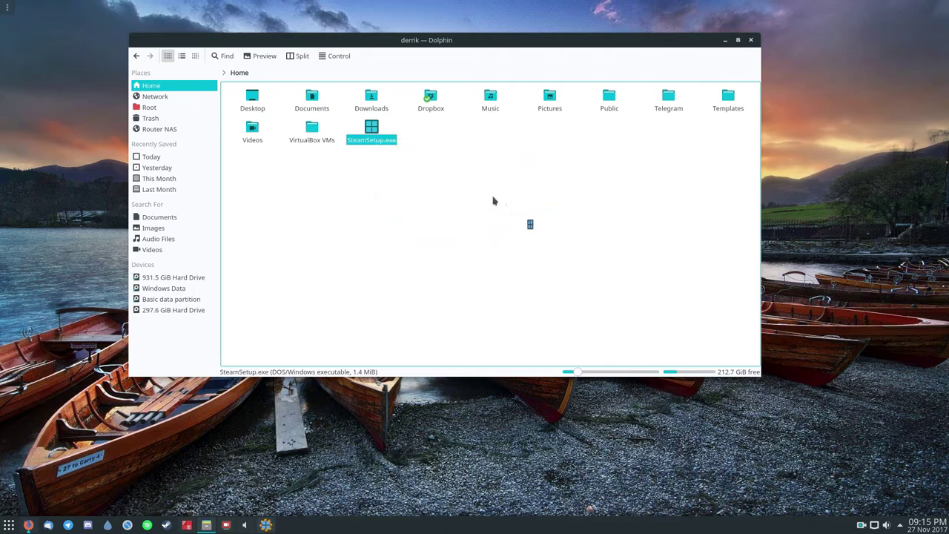
left_click_drag(462, 167, 531, 147)
- Accept the Steam licence, keep English, and advance to Choose Install Location (C:\Program Files (x86)\Steam\)
left_click(601, 320)
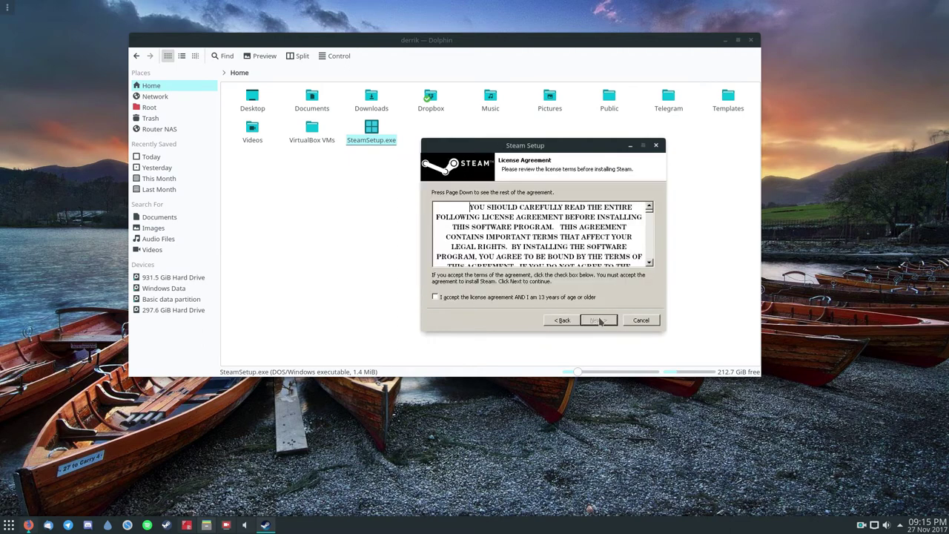
left_click(486, 300)
left_click(601, 320)
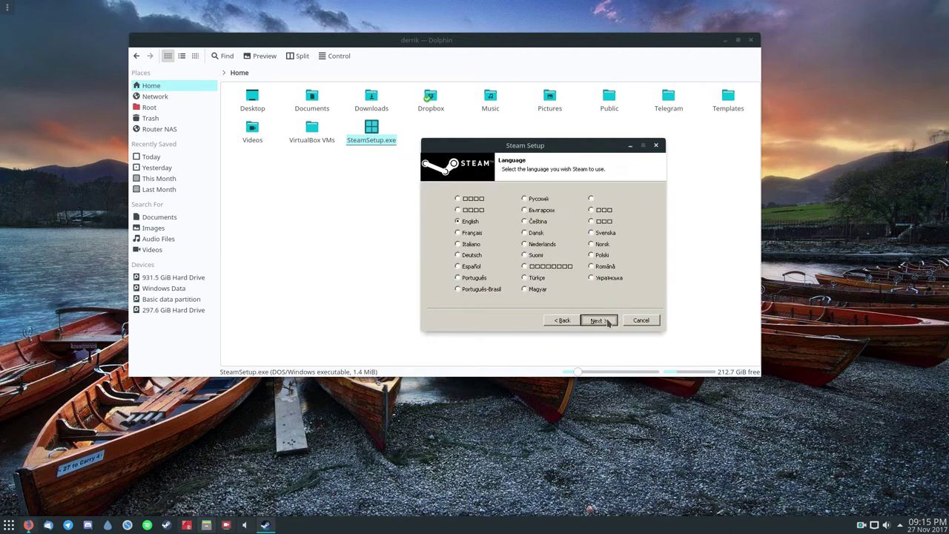
left_click(601, 321)
left_click(534, 262)
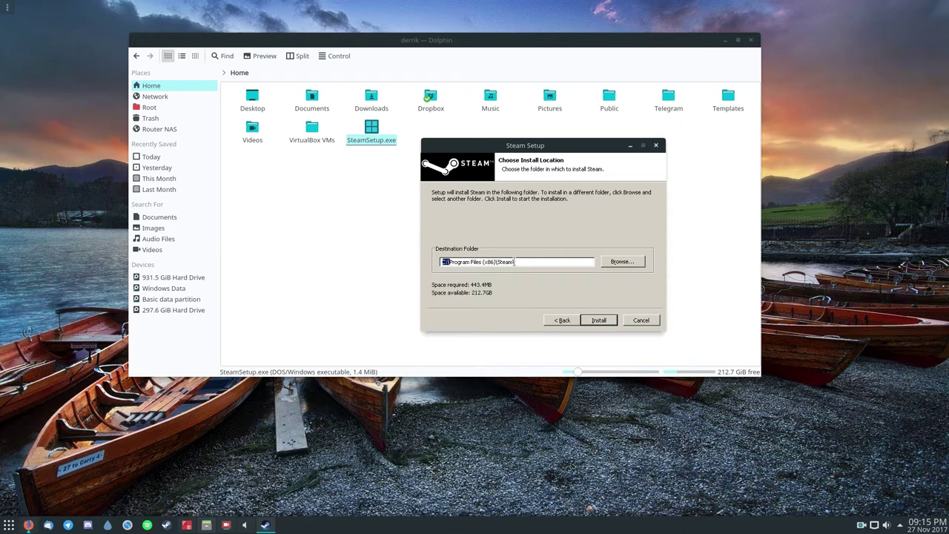
- Browse Dolphin to ~/.wine/drive_c, minimise it, and install Steam to the chosen folder
left_click(269, 77)
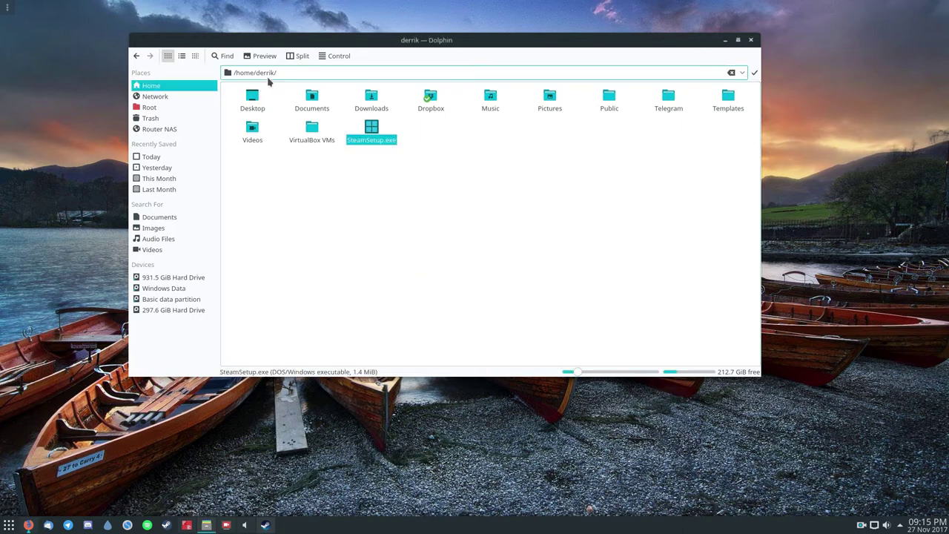
key("ctrl+a")
type("~/.WINE")
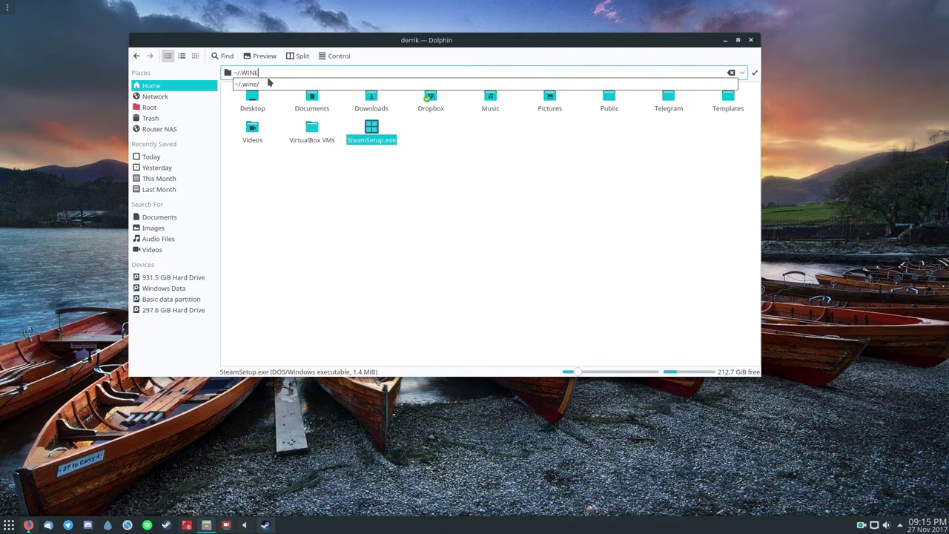
key("Return")
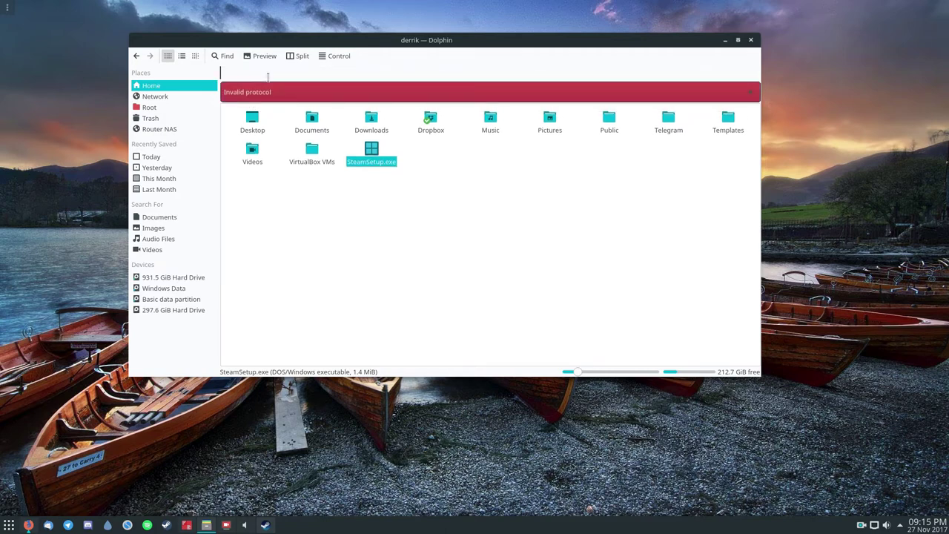
key("Escape")
key("ctrl+a")
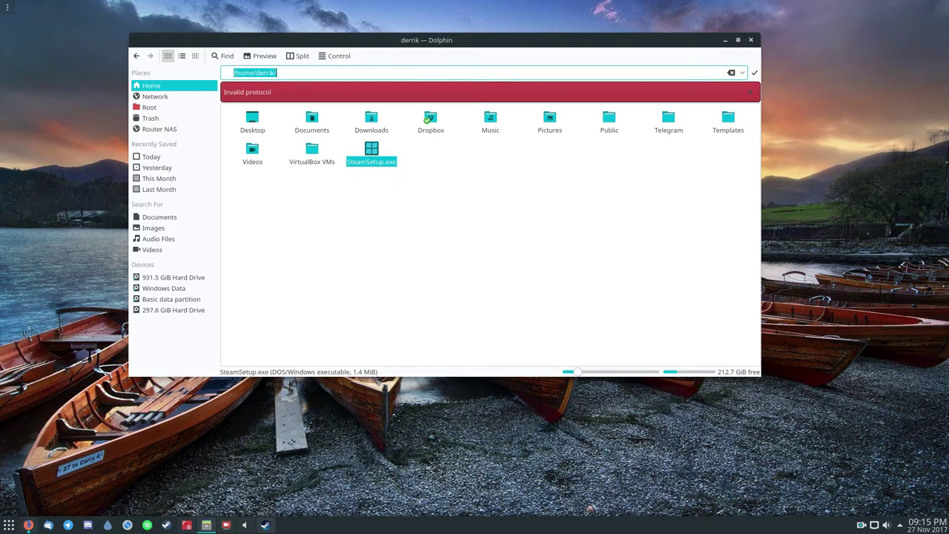
type("~/.wine")
key("Return")
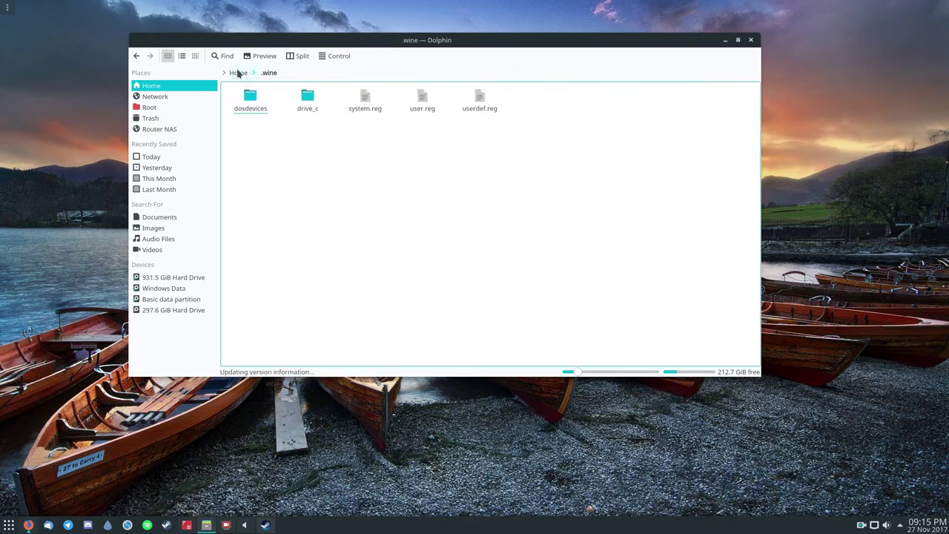
left_click(250, 98)
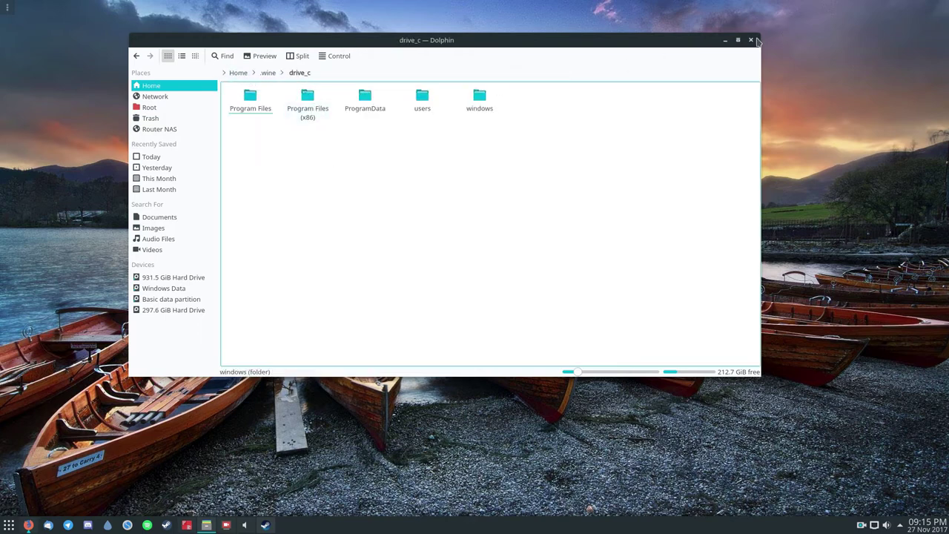
left_click(725, 40)
left_click(598, 319)
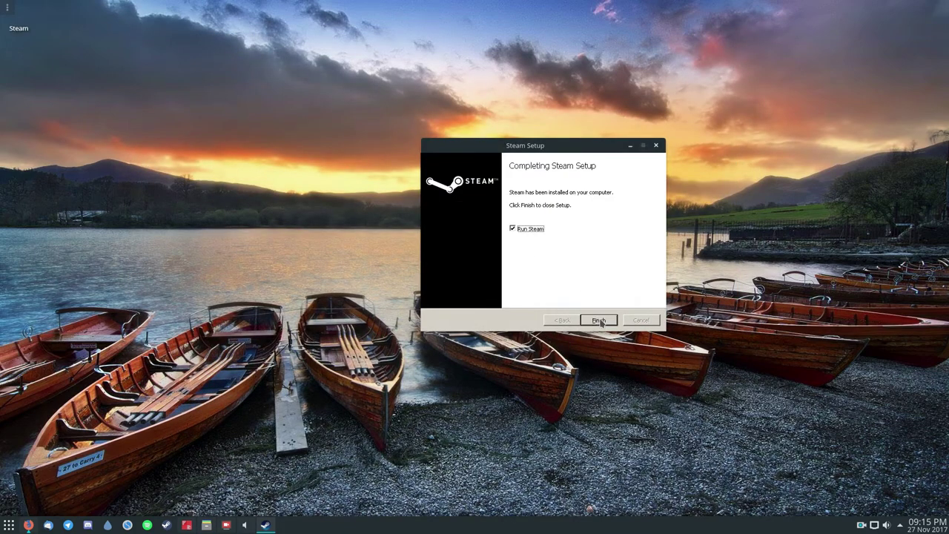
- Finish Steam Setup with Run Steam ticked, move the Steam update box up, and return to Dolphin
left_click(599, 320)
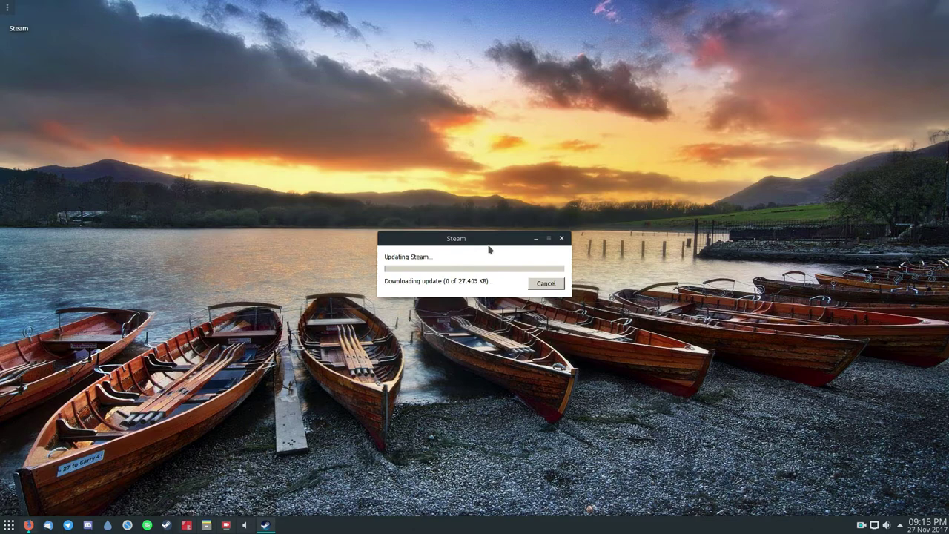
left_click_drag(459, 243, 465, 192)
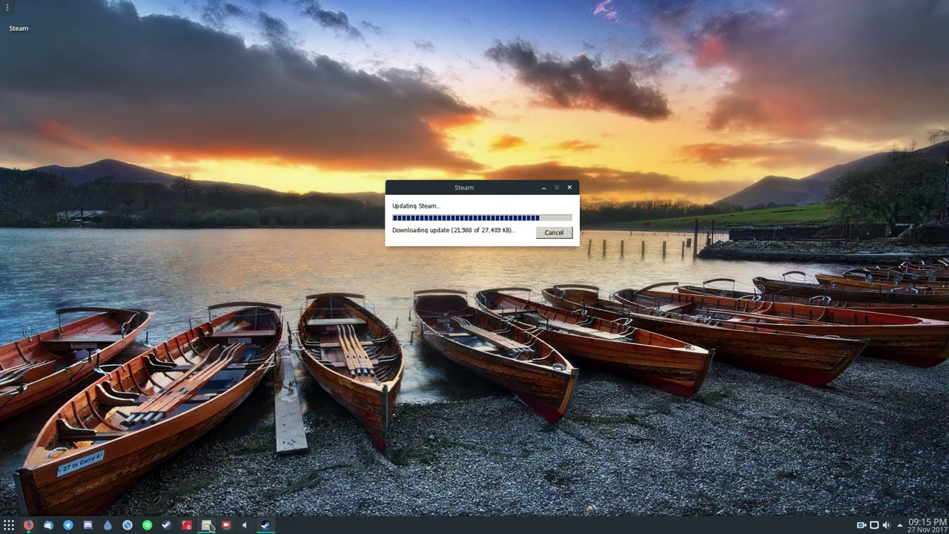
left_click(207, 525)
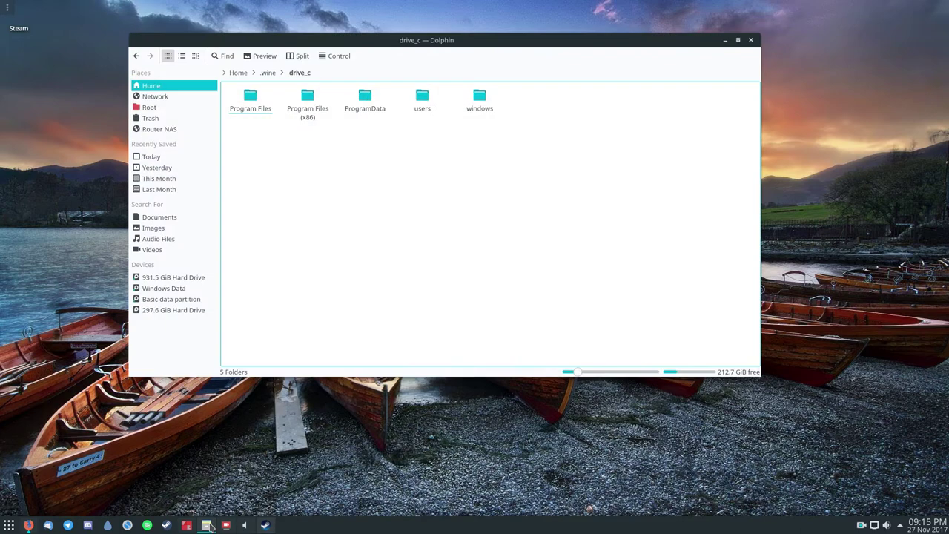
- Run BleachBit-1.12-setup.exe from Downloads with the Wine Windows Program Loader
left_click(153, 88)
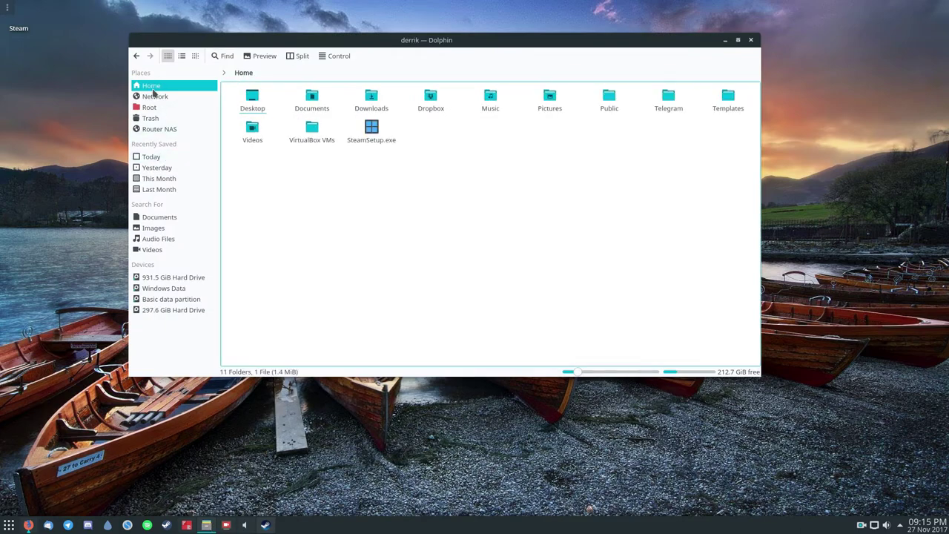
left_click(371, 100)
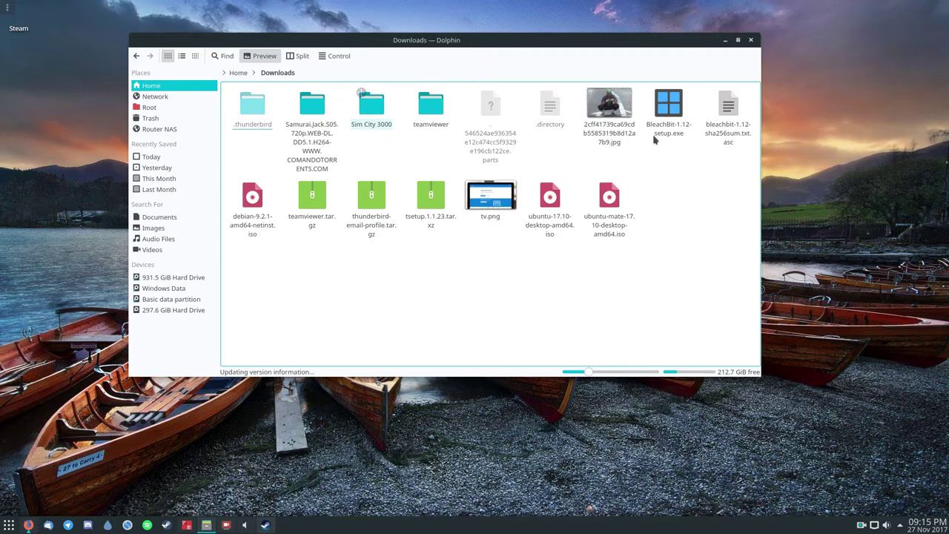
right_click(662, 112)
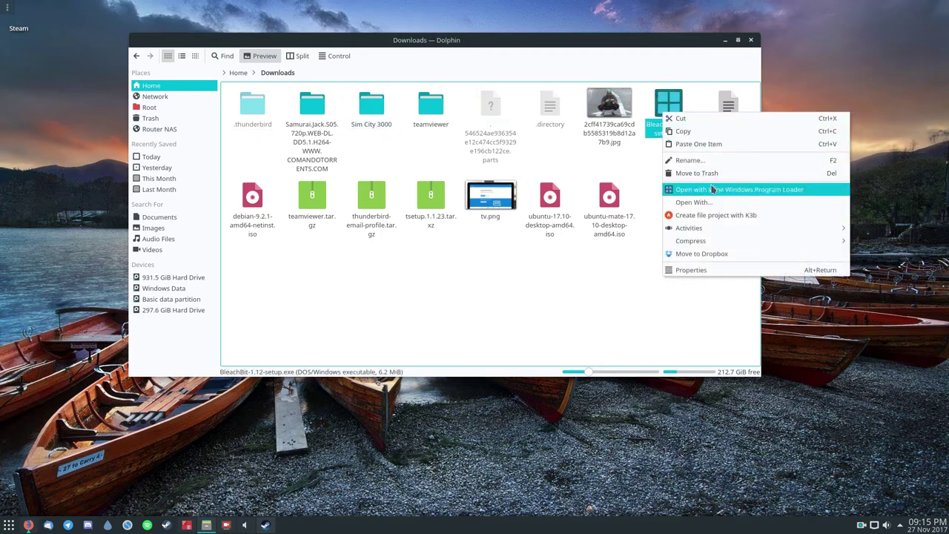
left_click(711, 189)
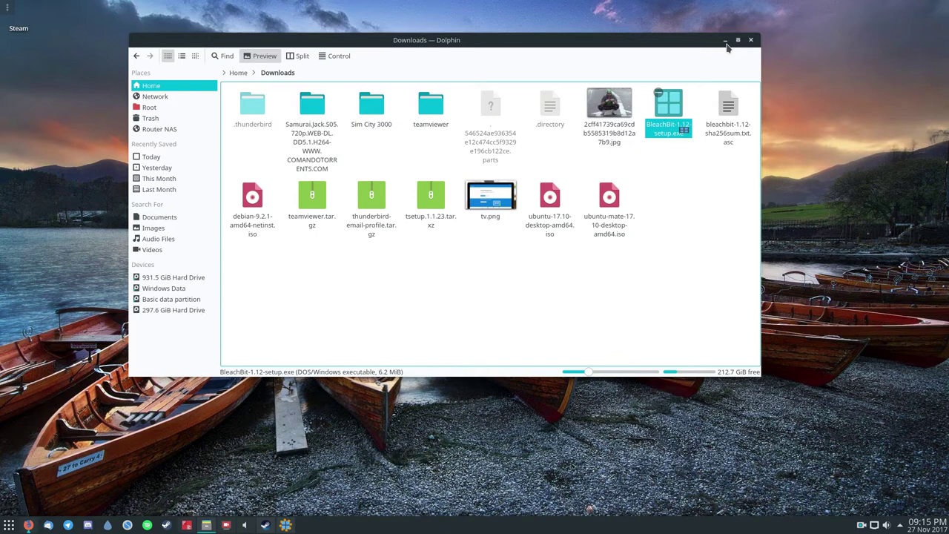
- Confirm the installer language, agree to the BleachBit licence, and minimise both Dolphin and the installer
left_click(479, 285)
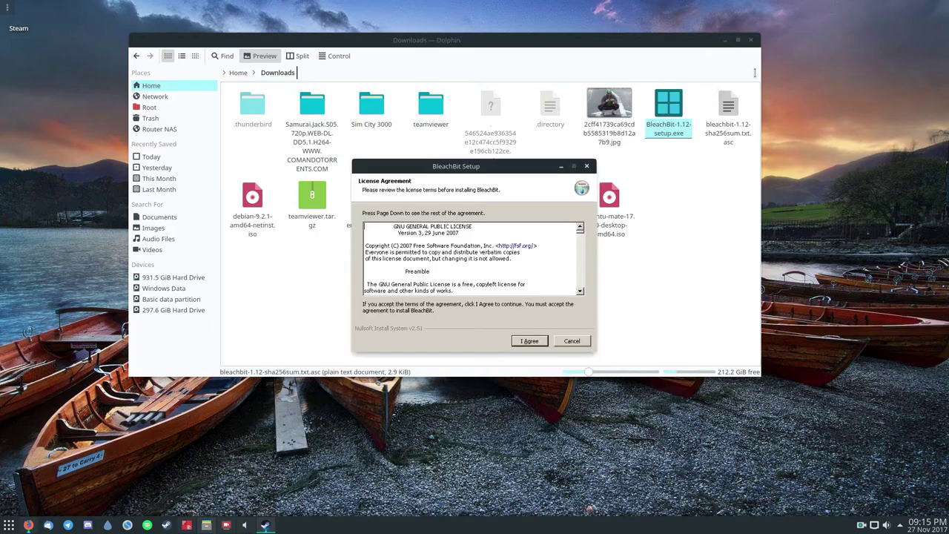
left_click(725, 39)
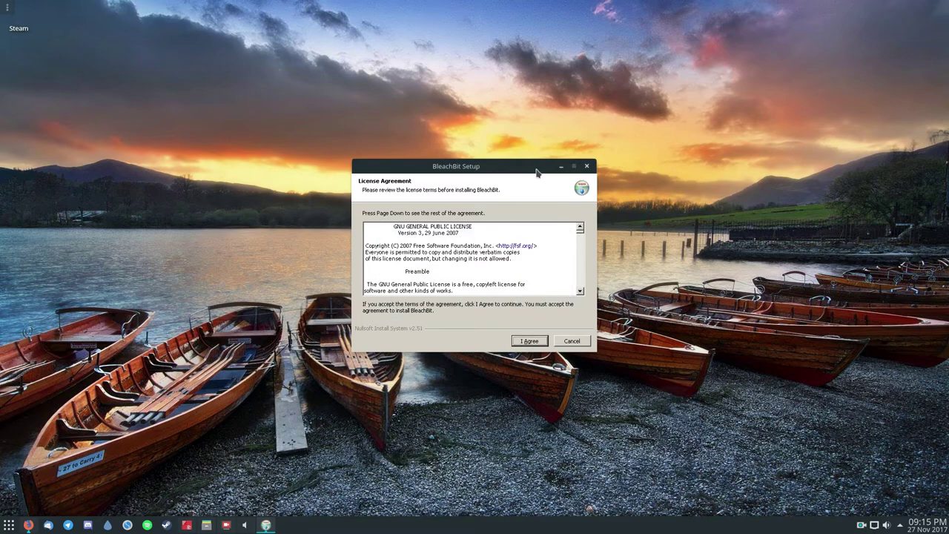
left_click(530, 340)
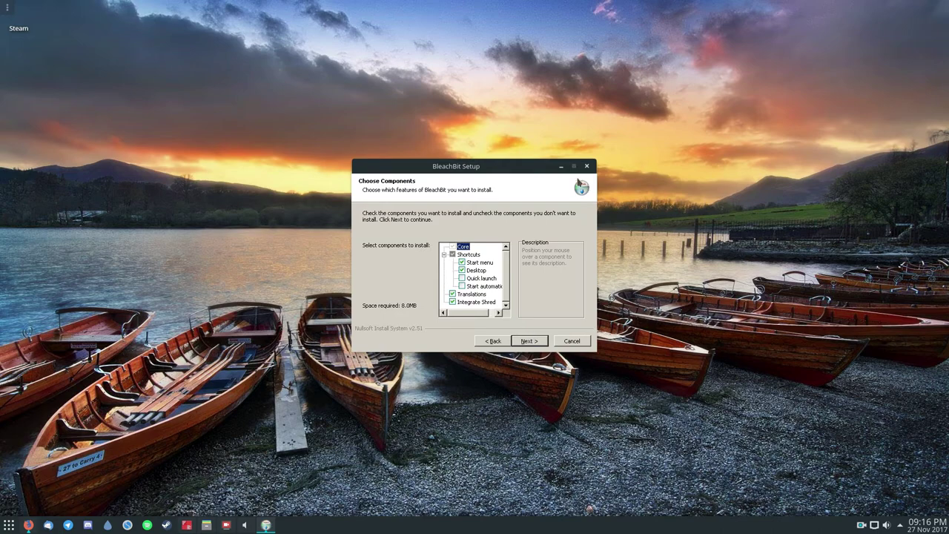
left_click(561, 166)
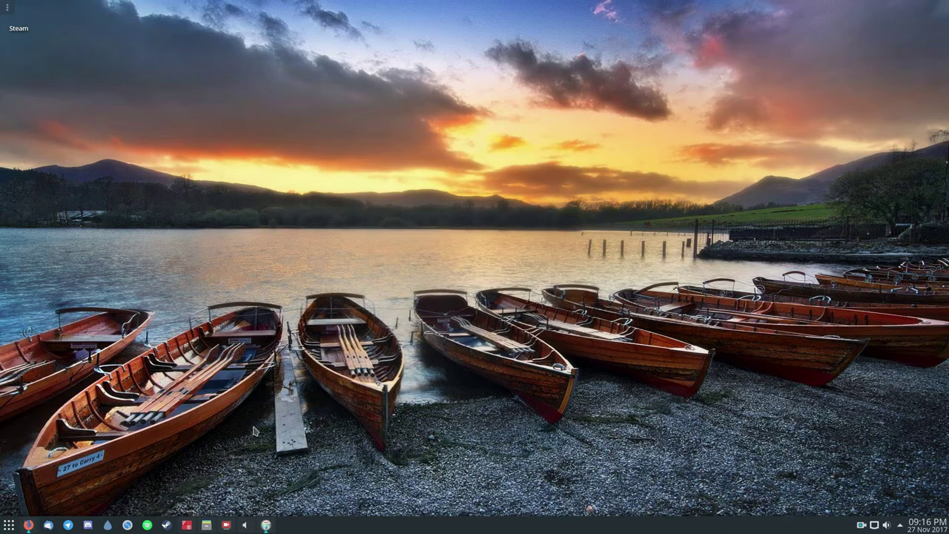
- Launch winecfg from KRunner (Alt+Space) and centre the Wine configuration window on screen
left_click(187, 525)
left_click(187, 524)
key("alt+space")
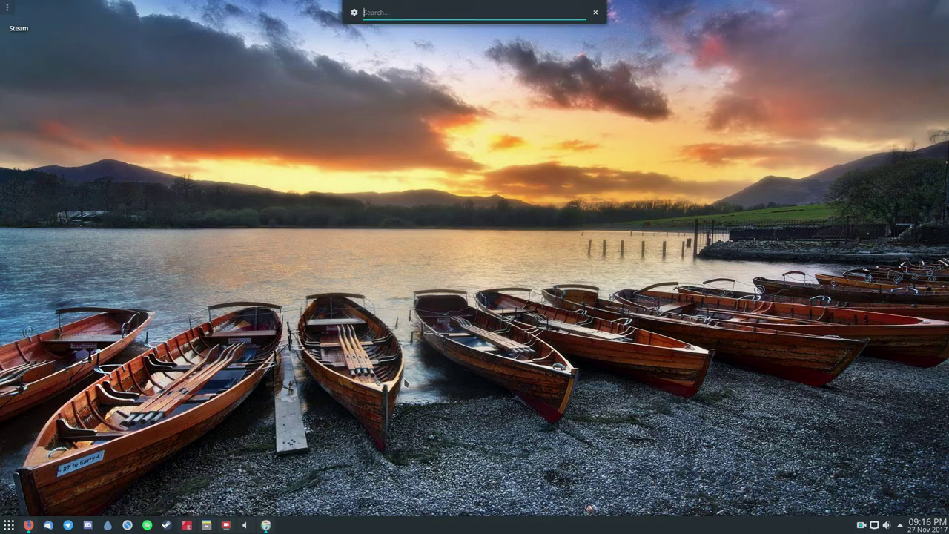
type("winecfg")
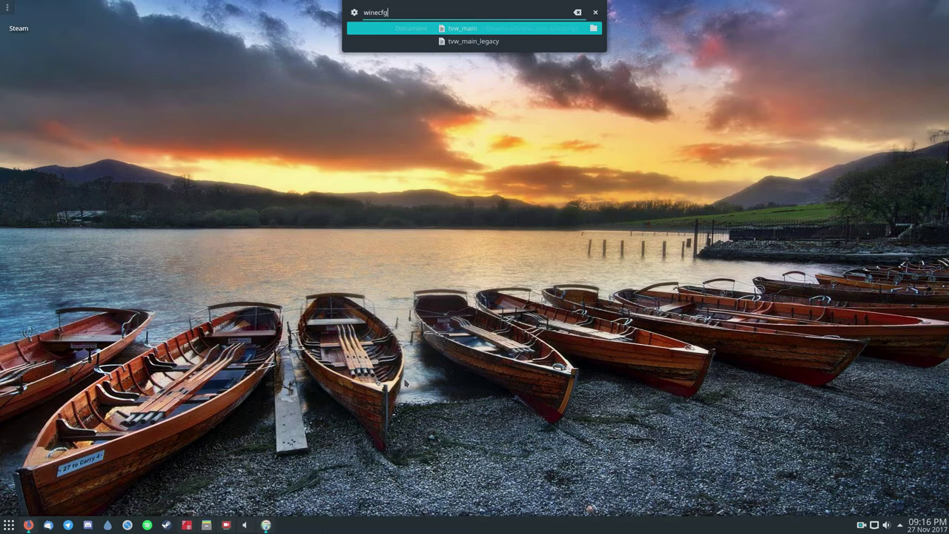
key("Return")
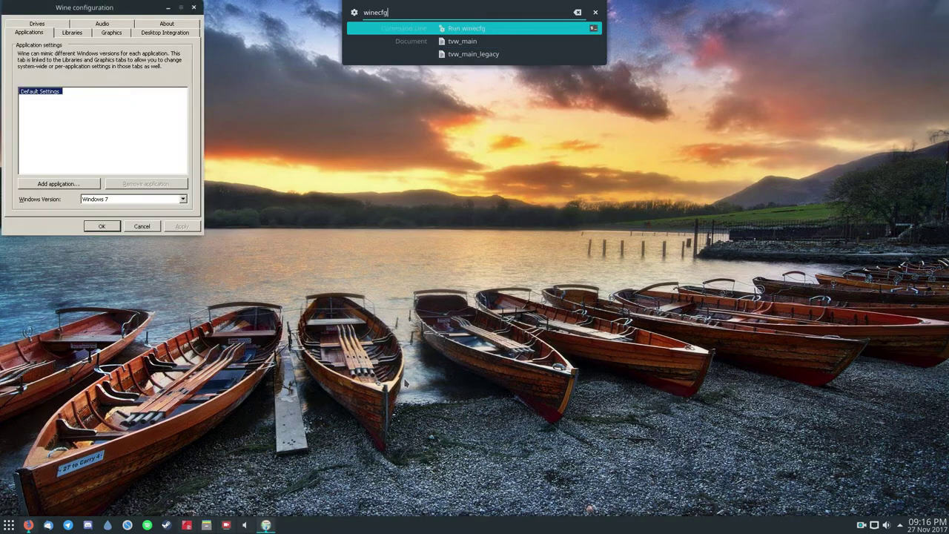
left_click_drag(151, 6, 472, 98)
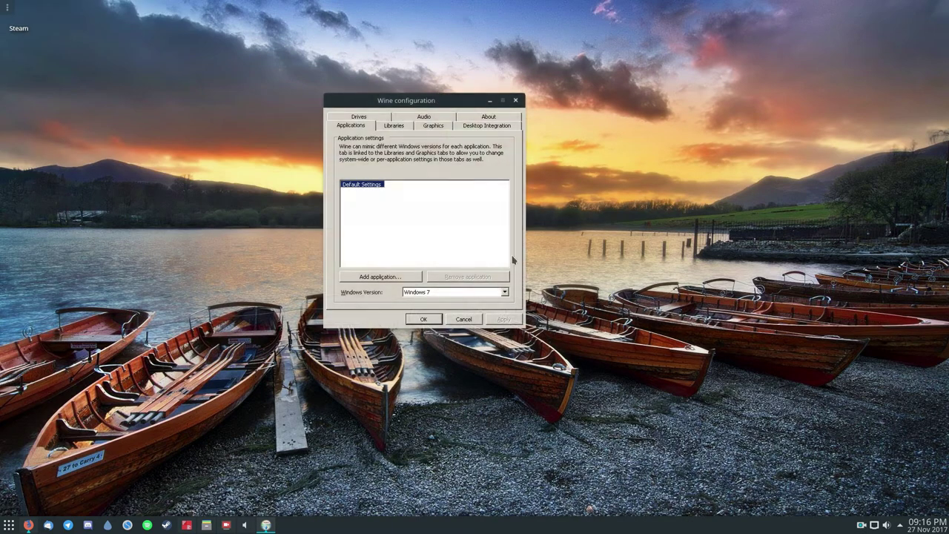
- Set the Windows version to Windows 10, then dismiss the steamwebhelper error and Steam login window
left_click(504, 292)
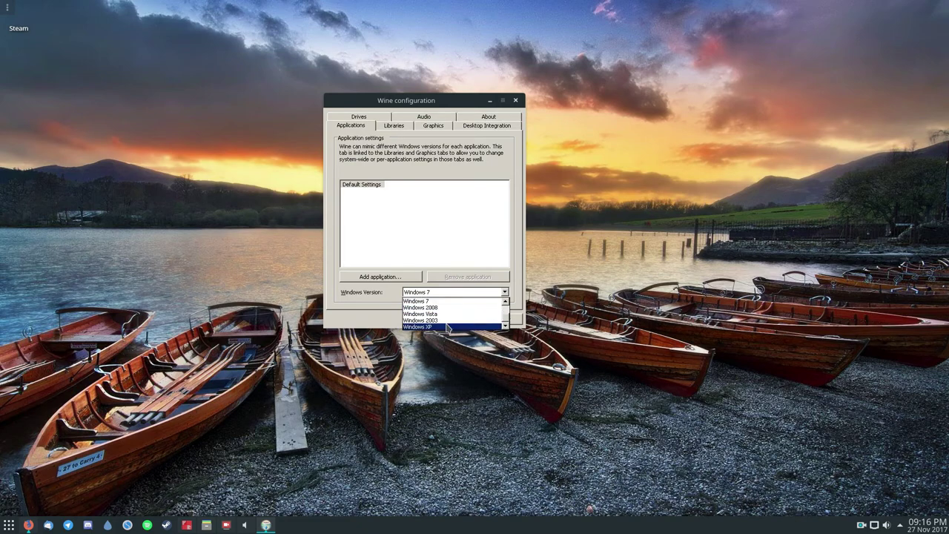
scroll(447, 327, "up", 3)
left_click(451, 301)
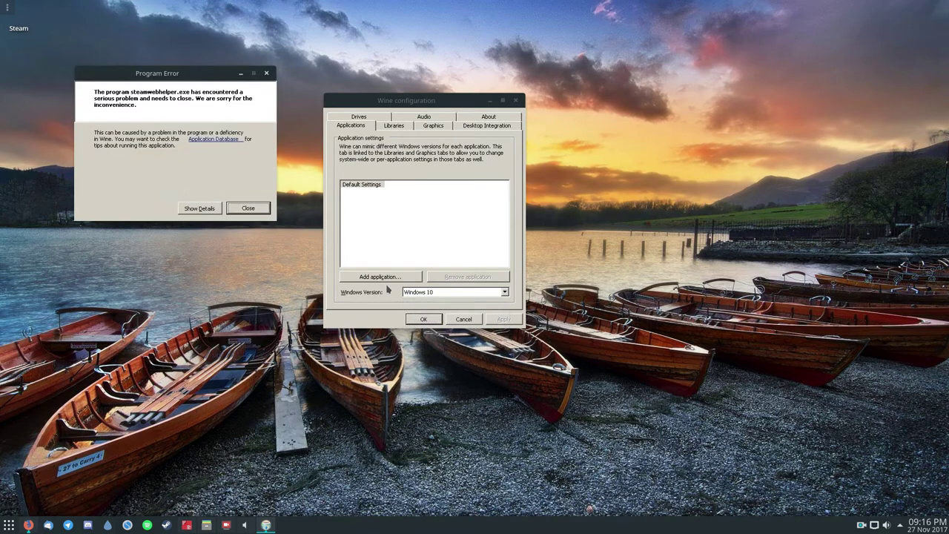
left_click(245, 208)
left_click(576, 184)
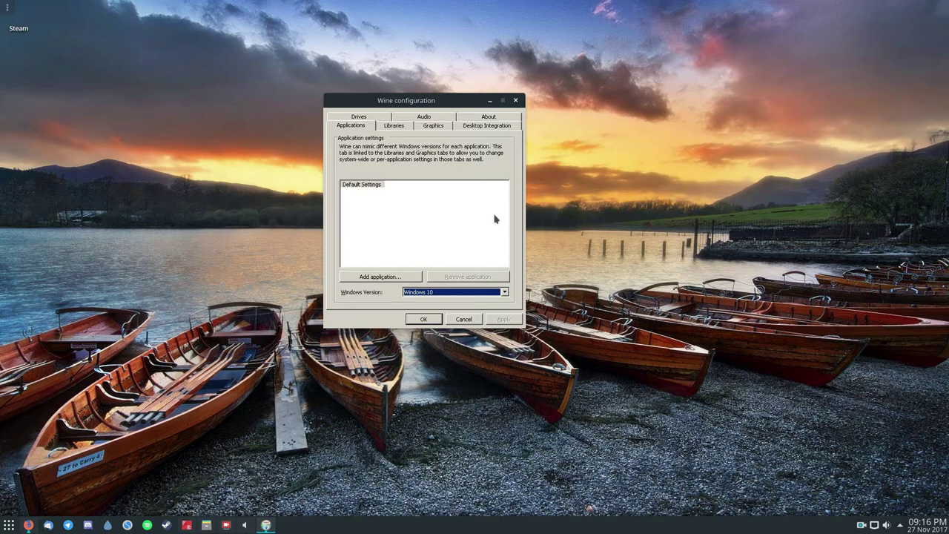
- Switch the Windows version to Windows 8, then pick another version further down the list
left_click(503, 293)
left_click(442, 302)
left_click(503, 292)
left_click(464, 315)
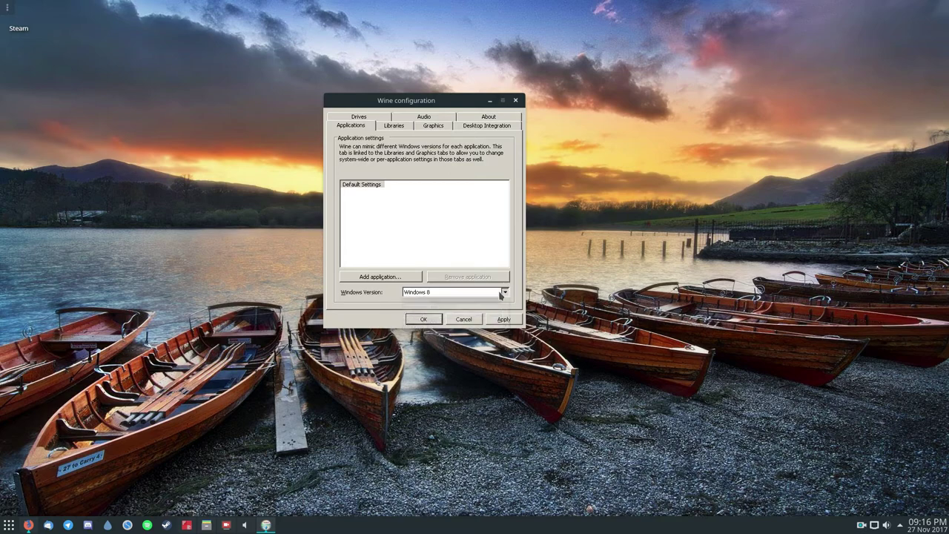
left_click(497, 292)
scroll(442, 322, "down", 1)
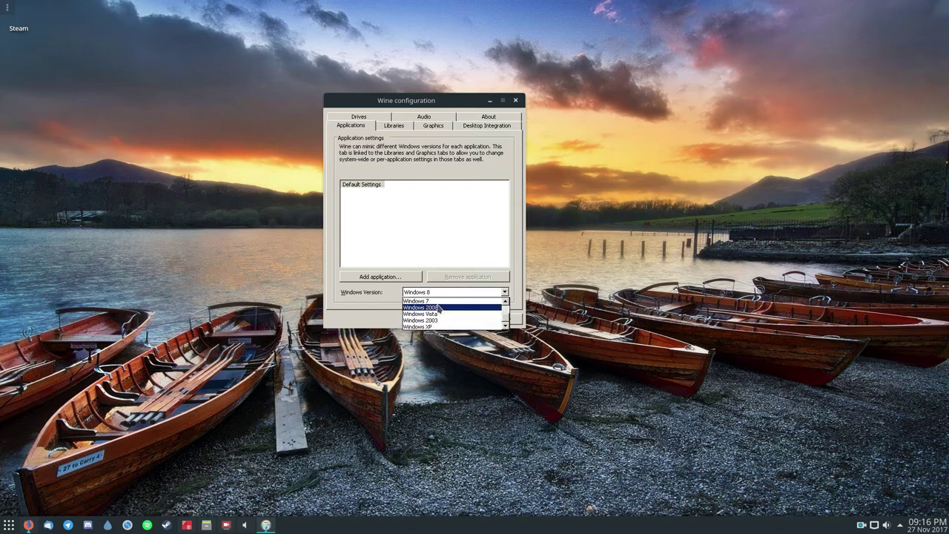
left_click(433, 314)
- Tour the Libraries, Drives, Desktop Integration, Graphics and Audio tabs, then view About showing Wine 2.22
left_click(422, 127)
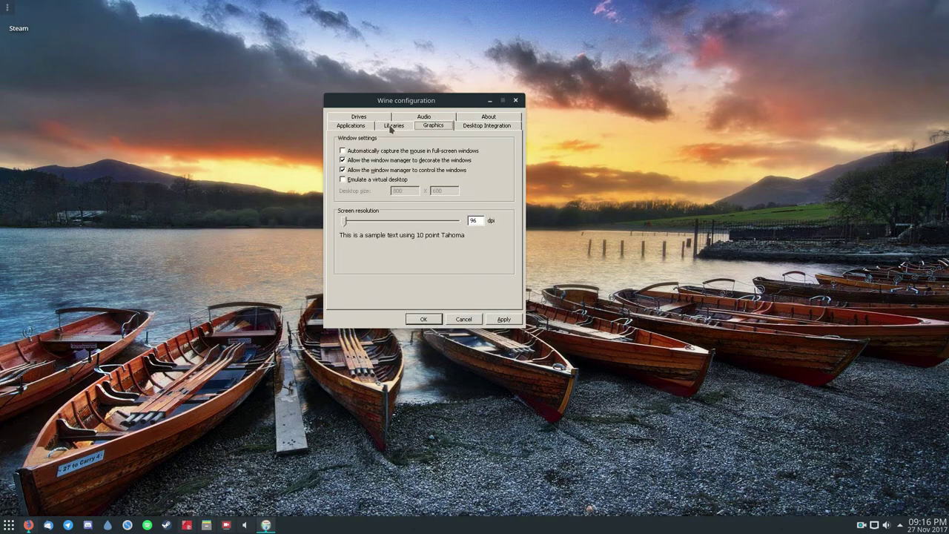
left_click(392, 127)
left_click(367, 118)
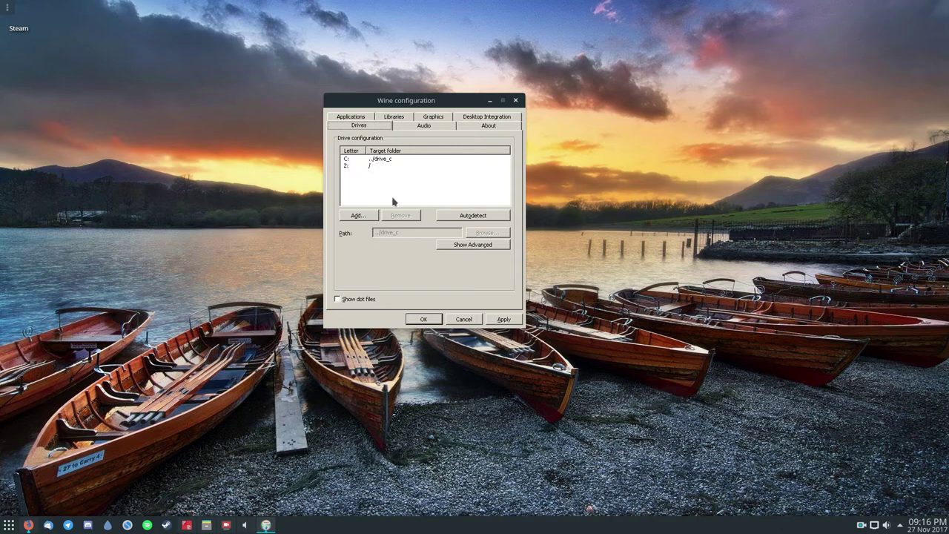
left_click(493, 127)
left_click(489, 117)
left_click(437, 126)
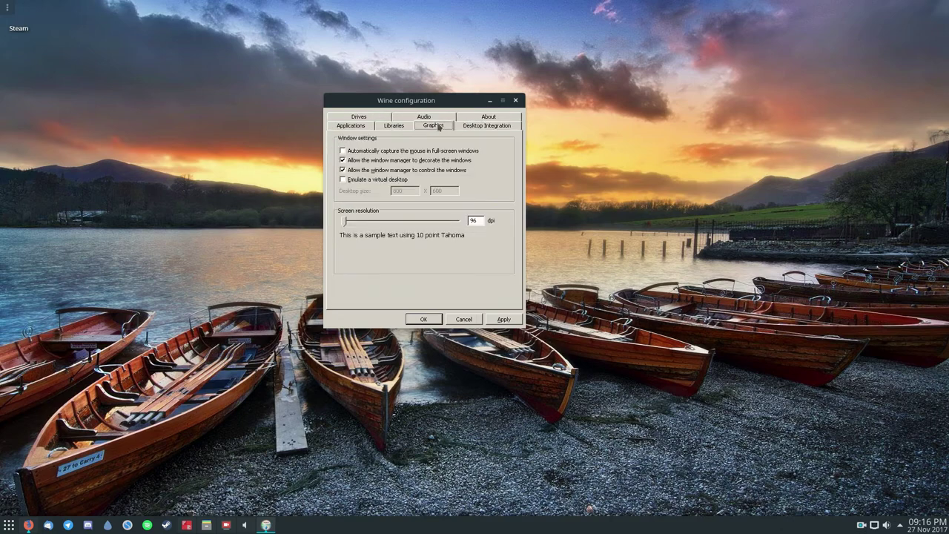
left_click(427, 118)
left_click_drag(386, 104, 464, 81)
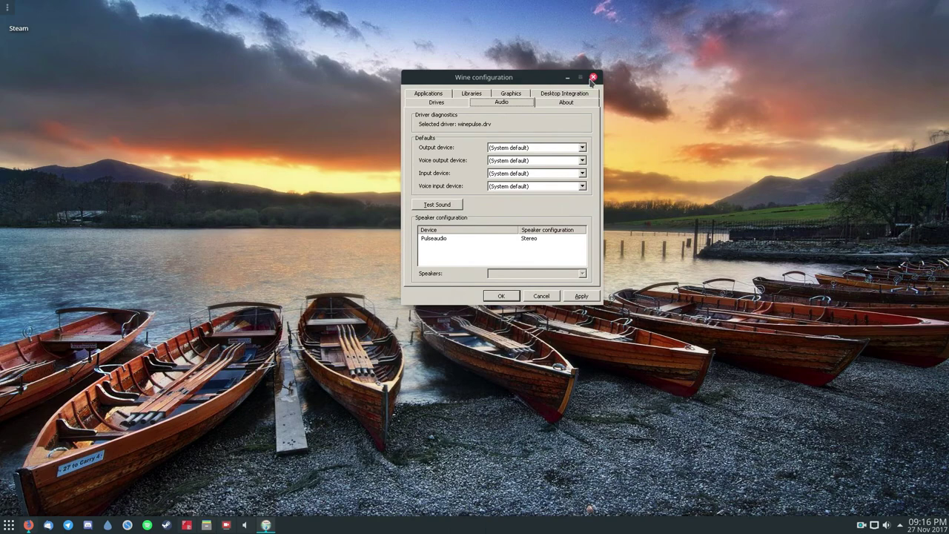
left_click(578, 101)
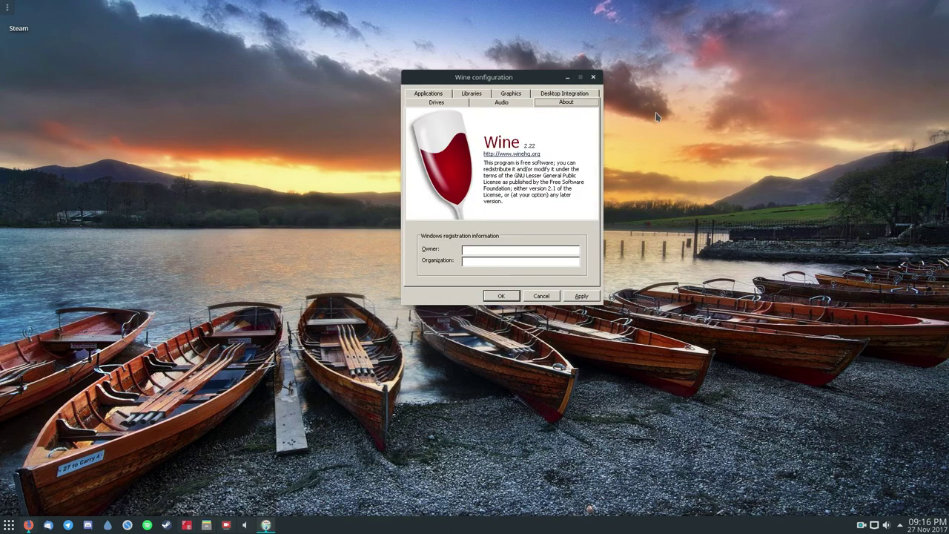